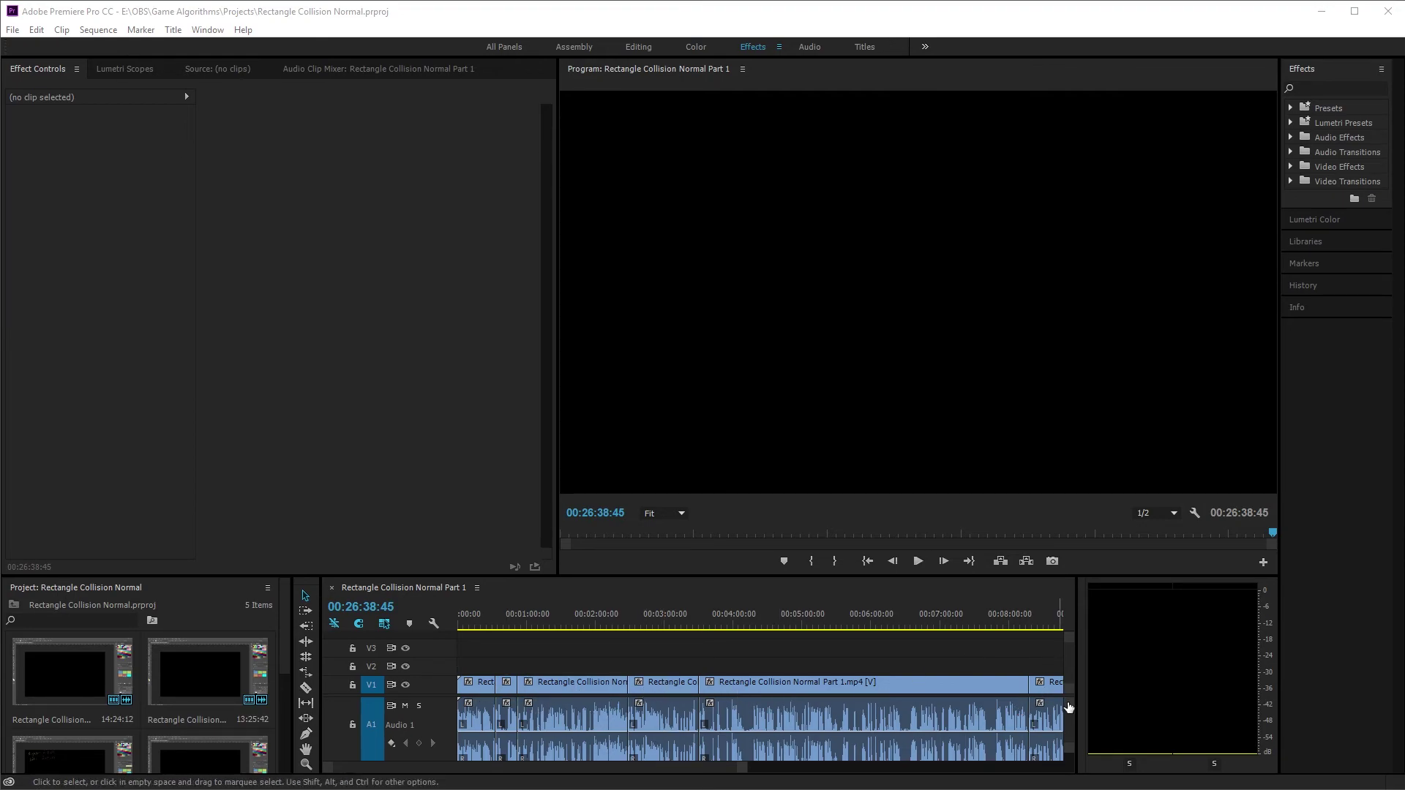
{"action": "mouse_move", "coordinate": [700, 773]}
{"action": "left_mouse_down"}
{"action": "mouse_move", "coordinate": [987, 786]}
{"action": "mouse_move", "coordinate": [703, 787]}
{"action": "left_mouse_up"}
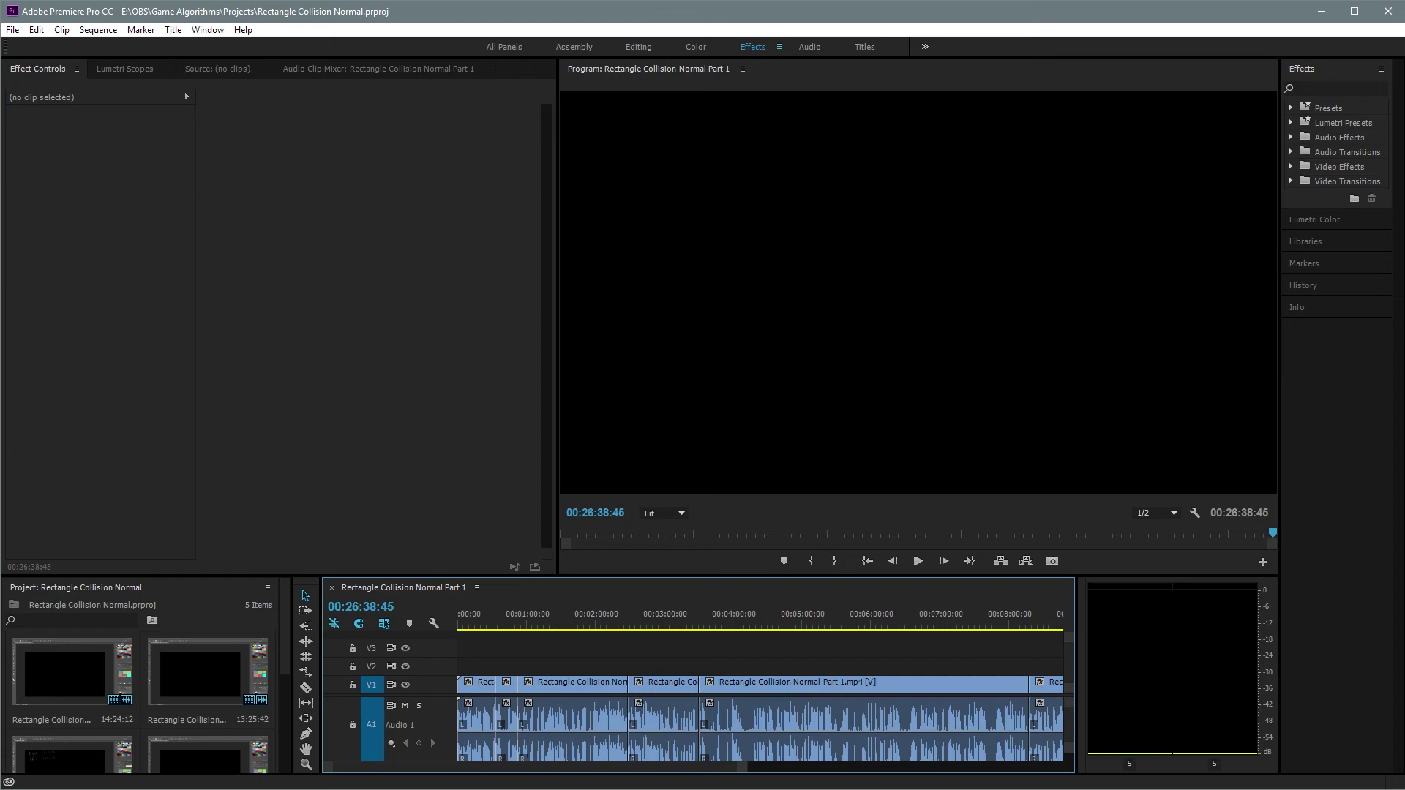